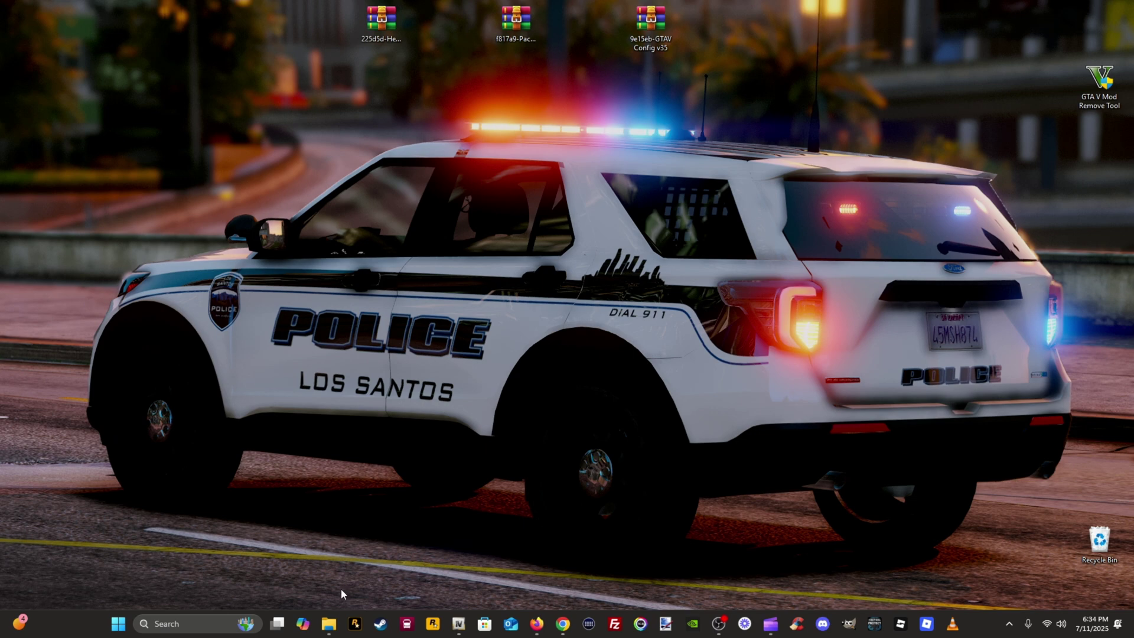
Step: Open the Grand Theft Auto V folder in File Explorer and snap its window to half of the screen
right_click(328, 624)
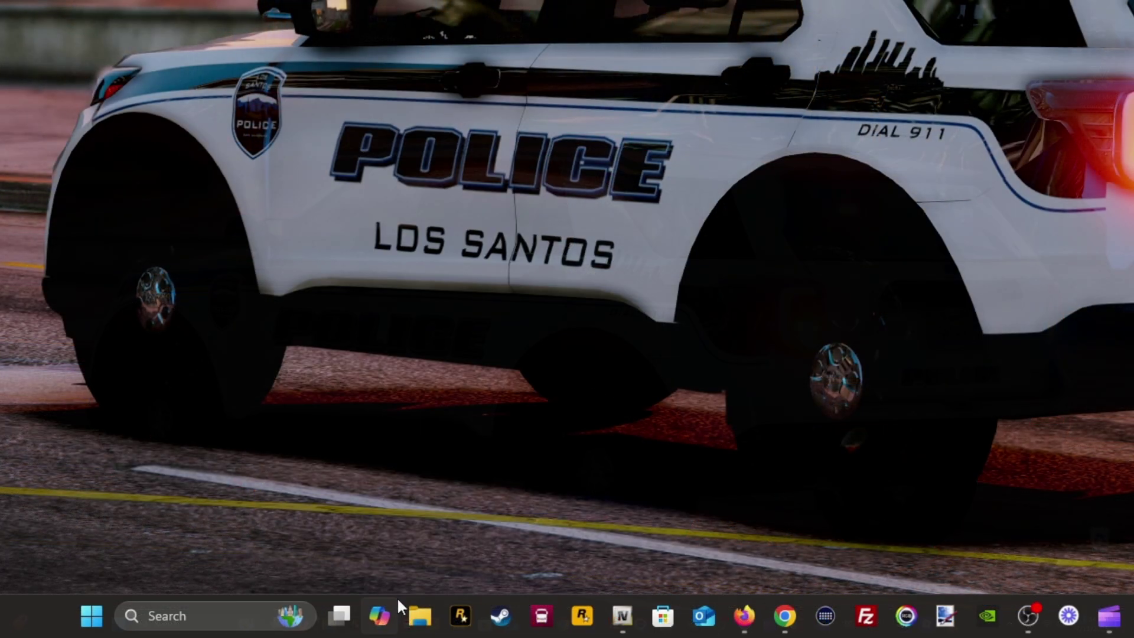
click(421, 620)
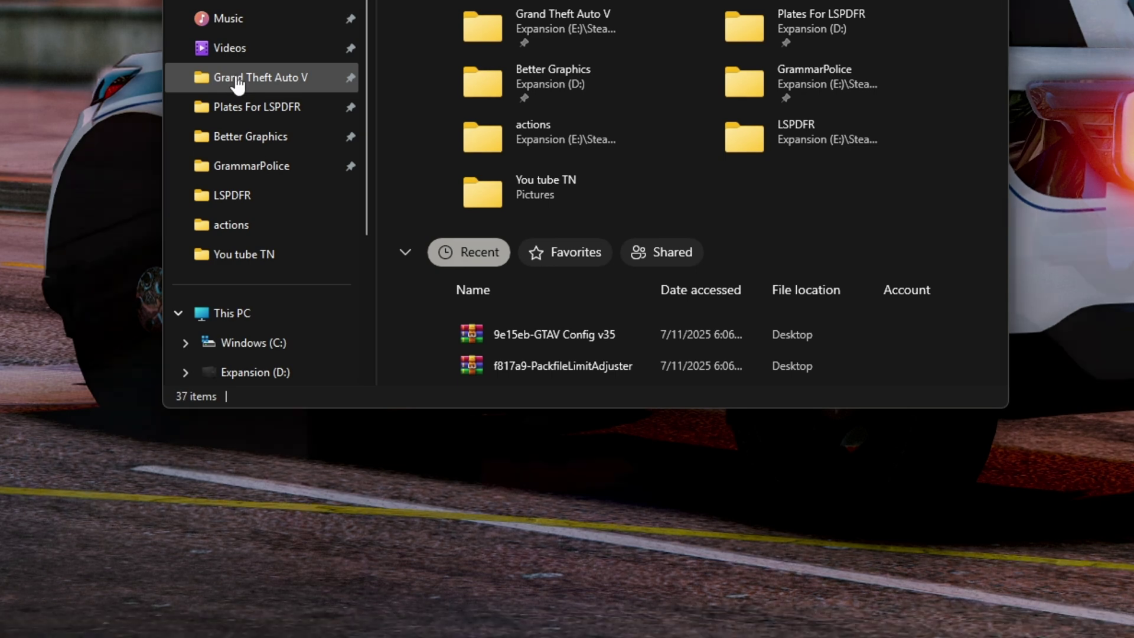
click(235, 77)
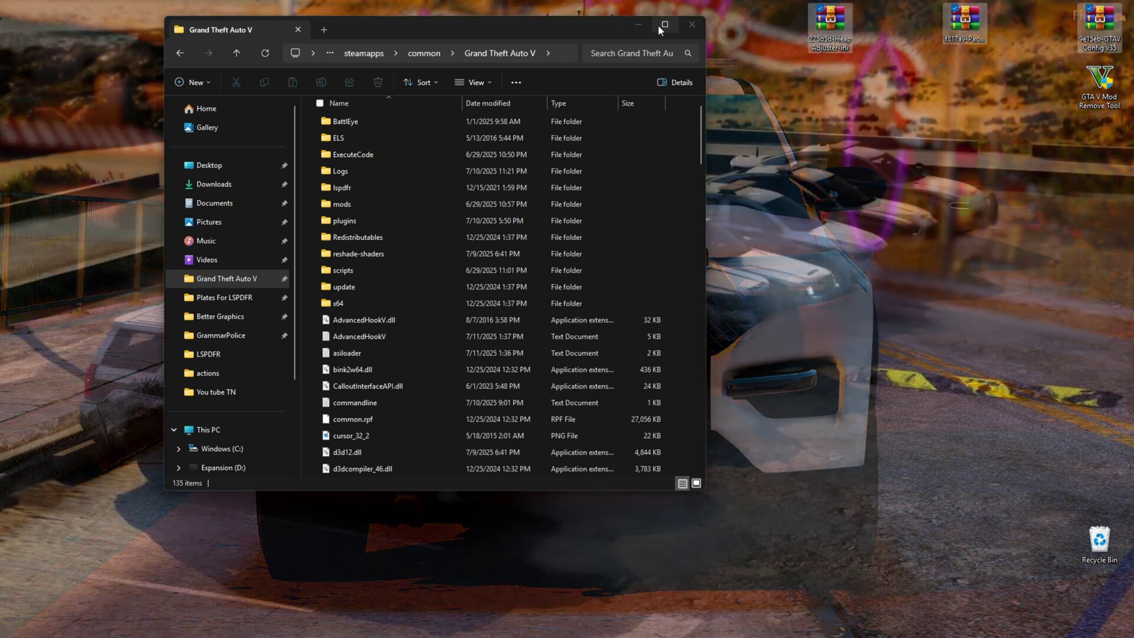
mouse_move(660, 27)
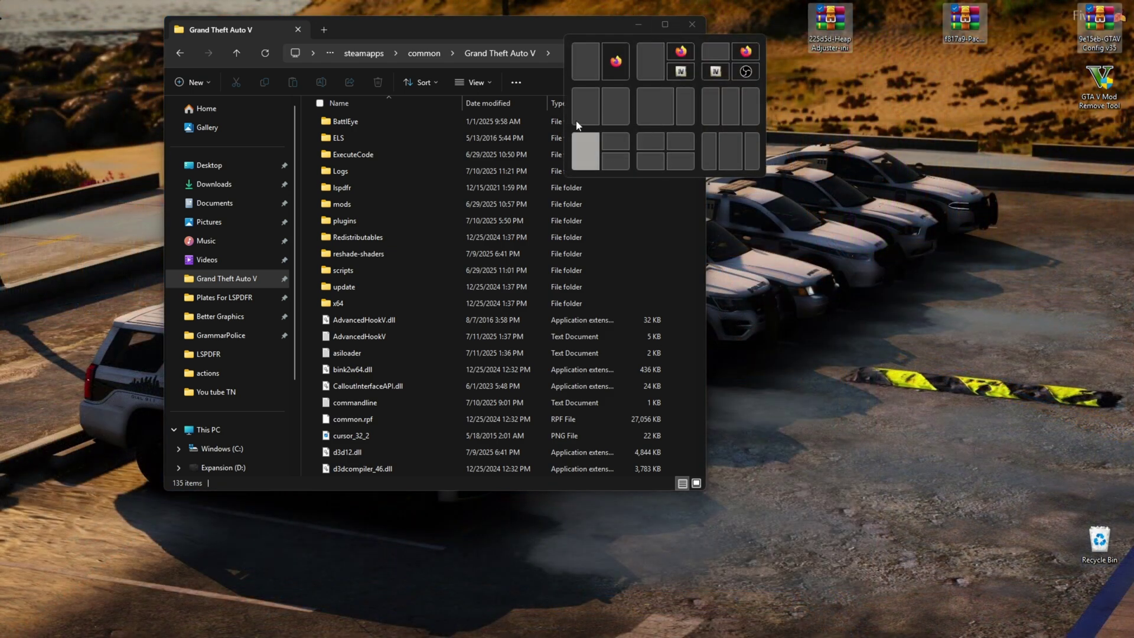
click(575, 100)
click(573, 453)
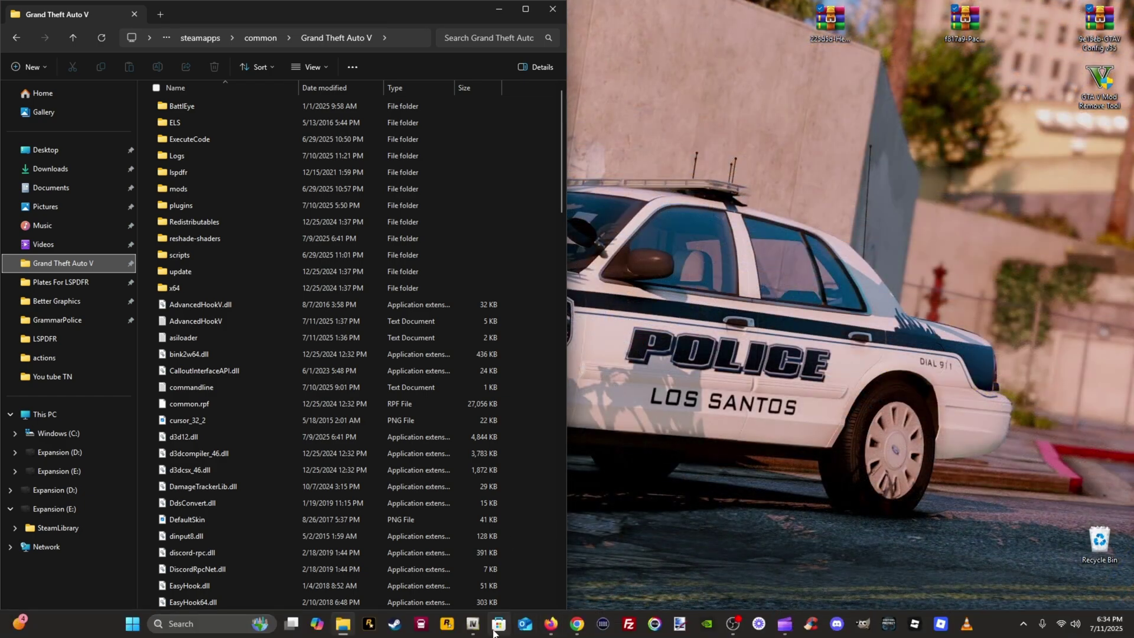
mouse_move(474, 626)
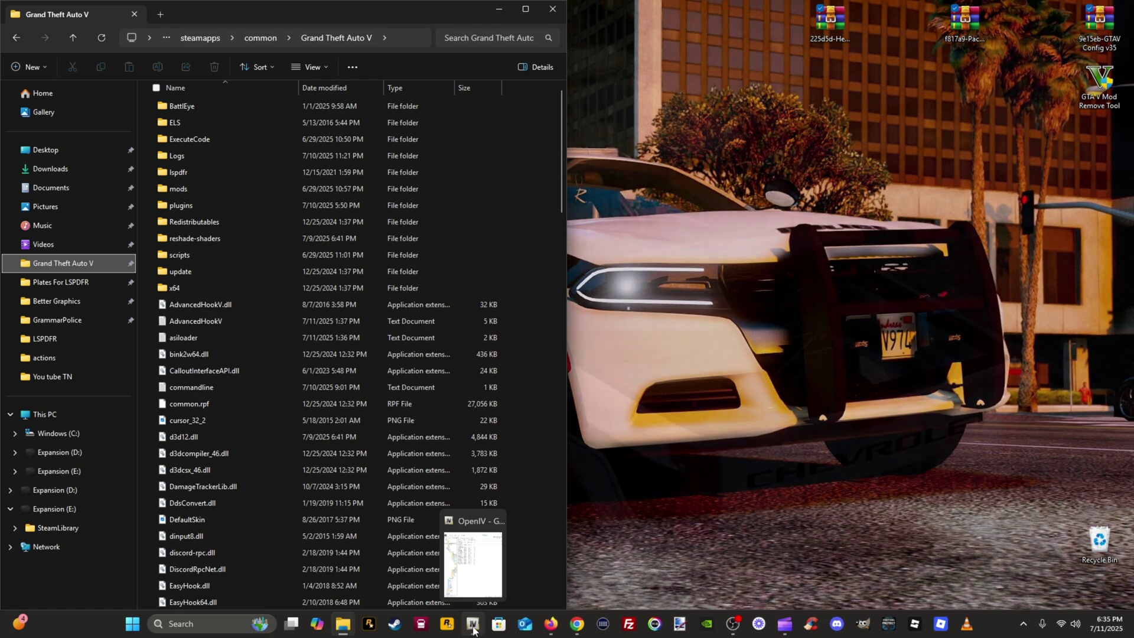
click(473, 628)
click(394, 26)
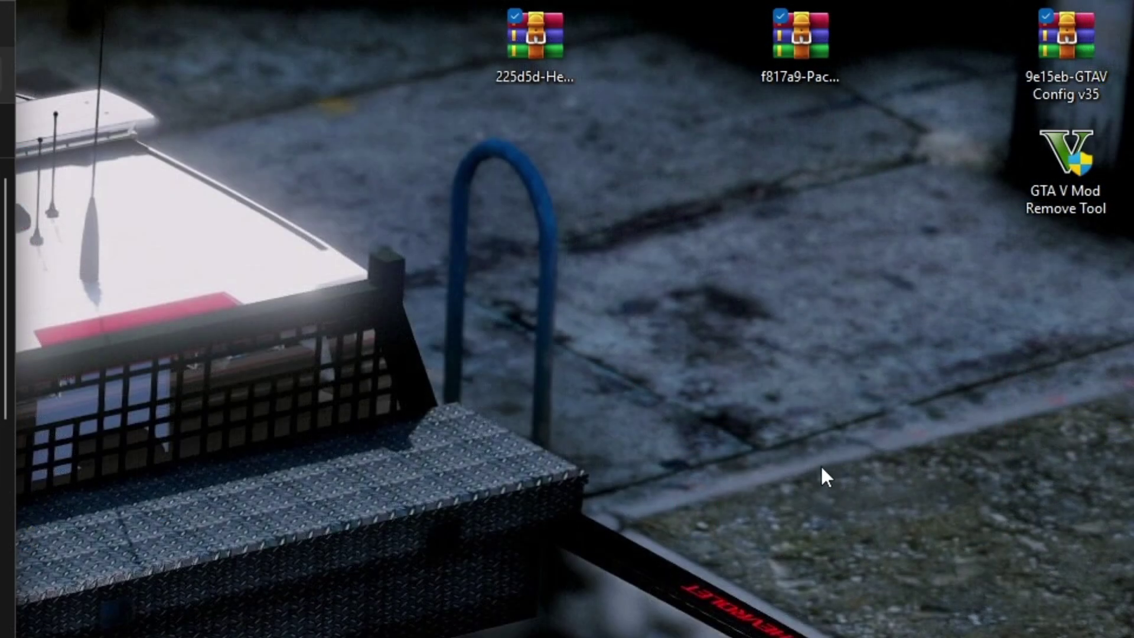
Step: Copy HeapAdjuster.asi and HeapAdjuster.ini from the 225d5d-HeapAdjuster-ini archive into the Grand Theft Auto V folder, replacing the existing files
click(501, 87)
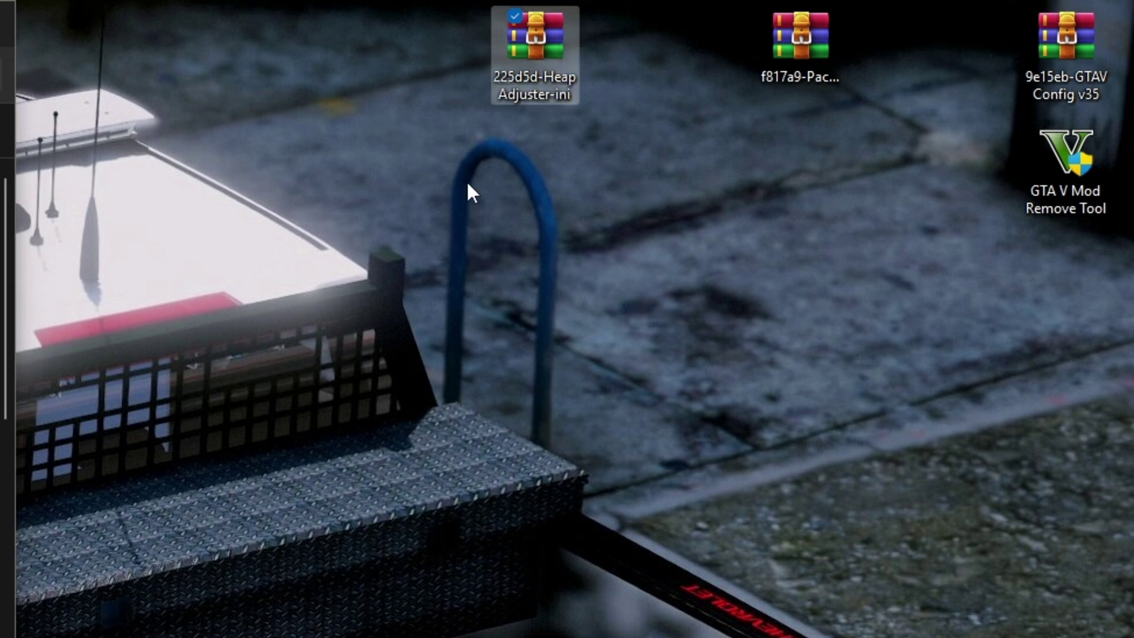
key(Return)
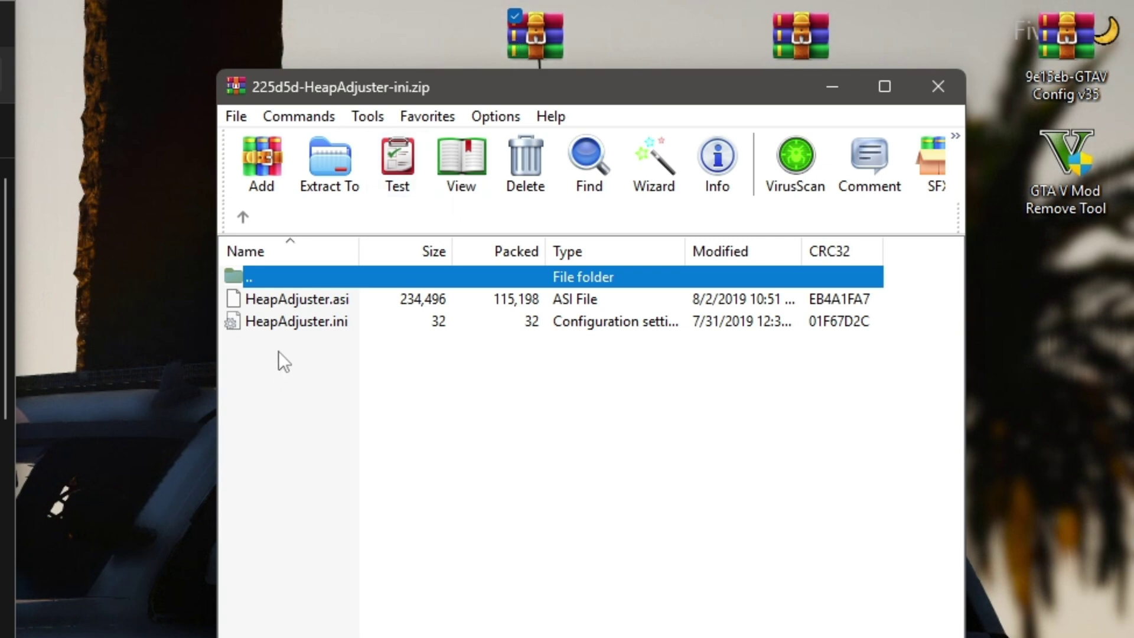
drag(278, 351, 348, 311)
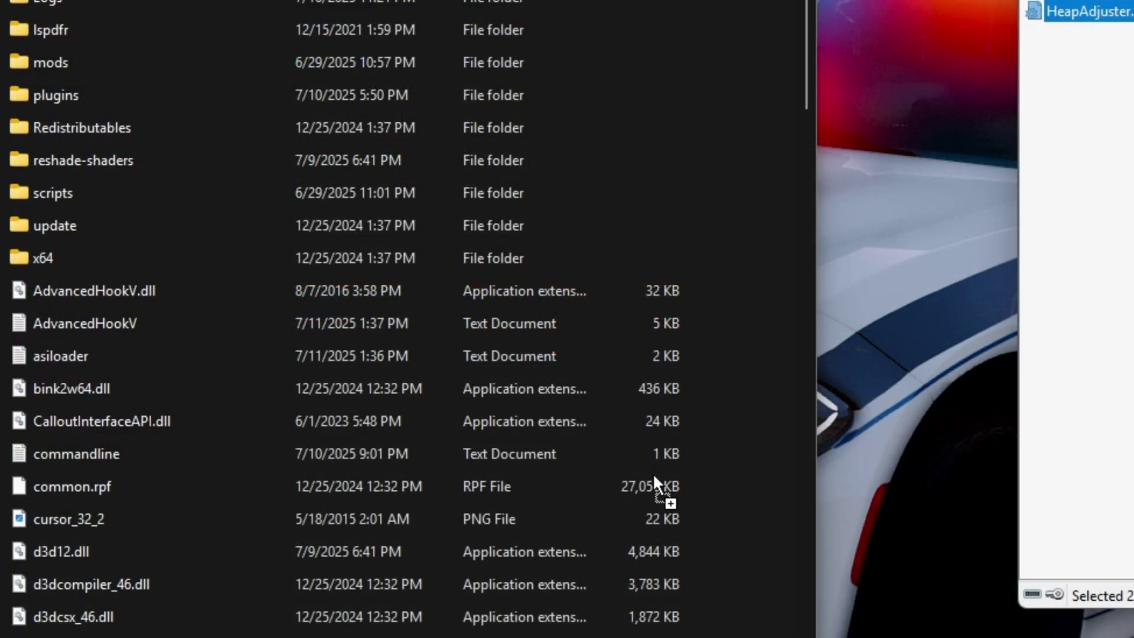
drag(652, 475, 284, 509)
drag(197, 544, 197, 544)
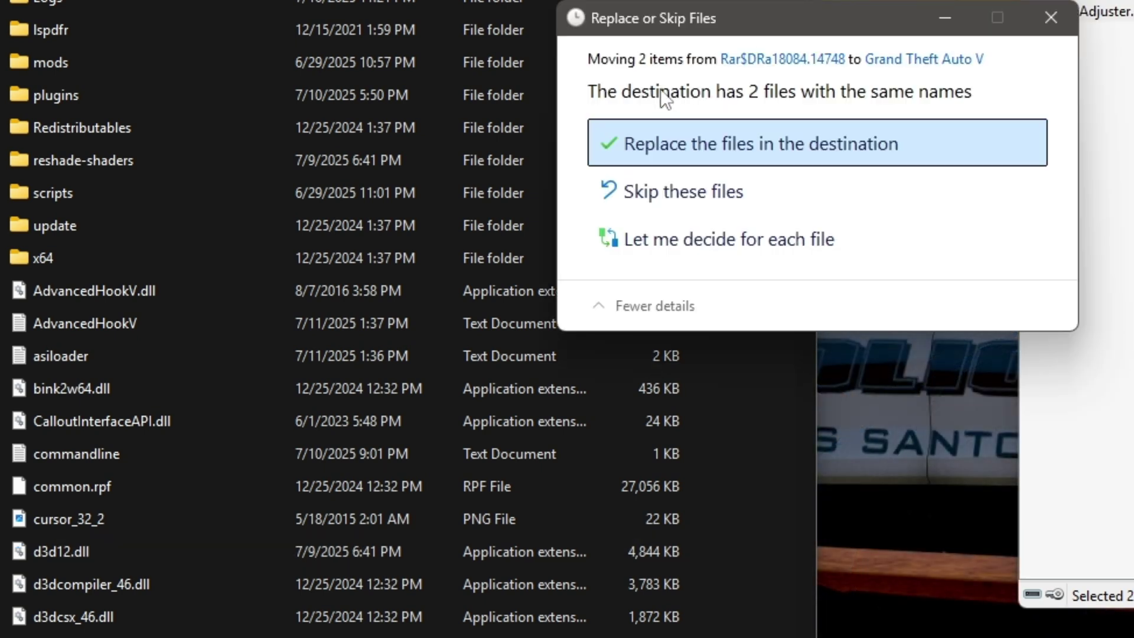
click(761, 154)
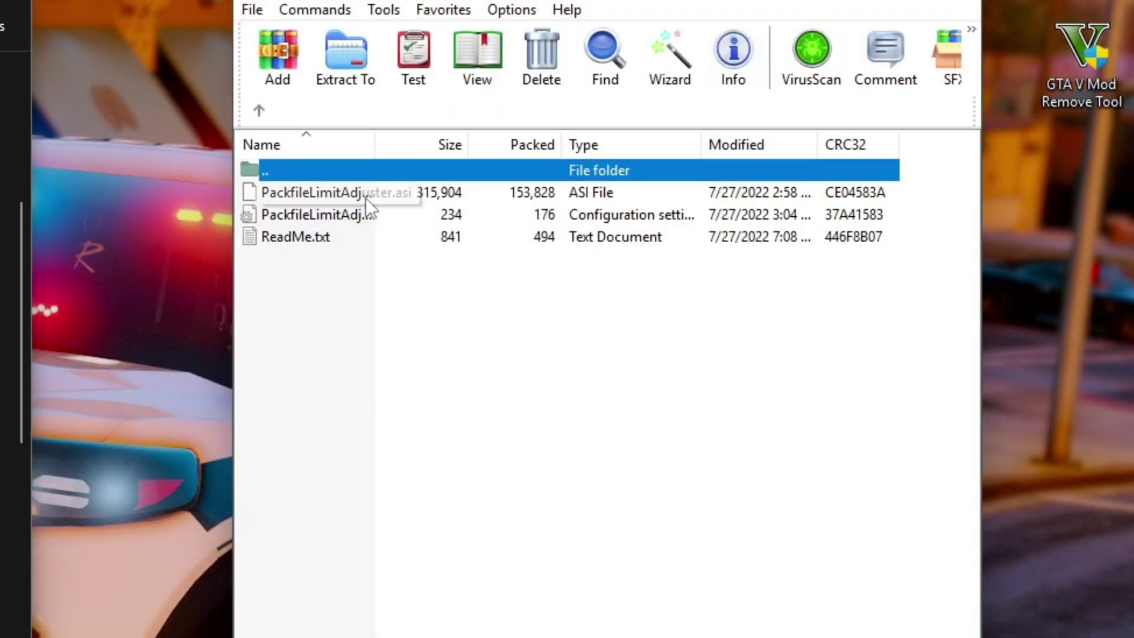
Step: Copy PackfileLimitAdjuster.asi and PackfileLimitAdjuster.ini from the archive into the Grand Theft Auto V folder, replacing the existing files
click(366, 193)
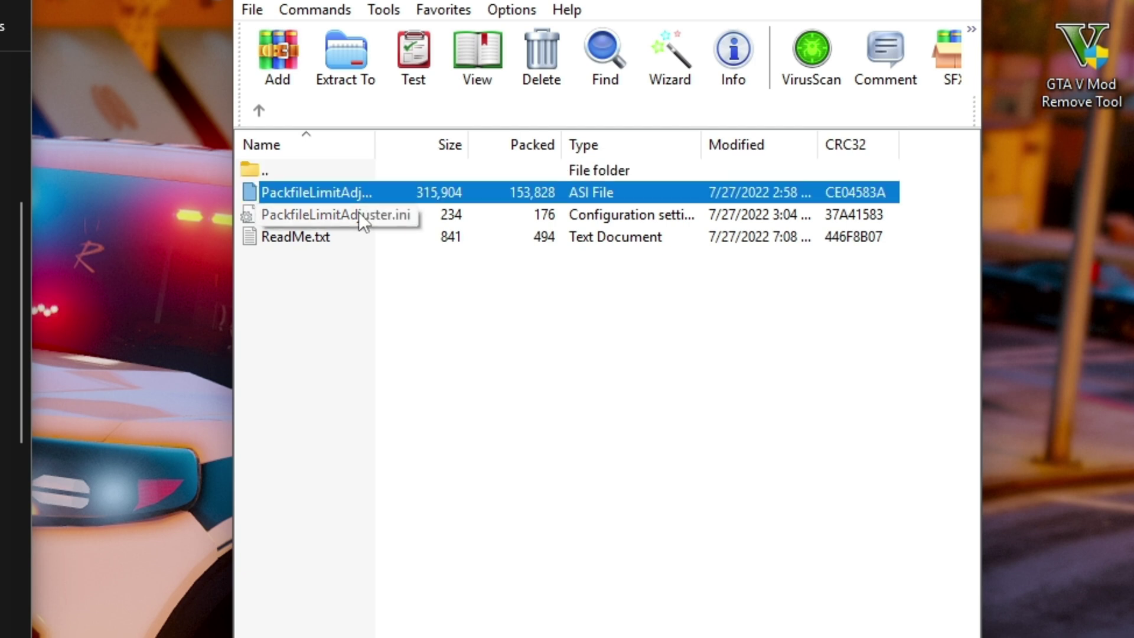
ctrl+click(359, 214)
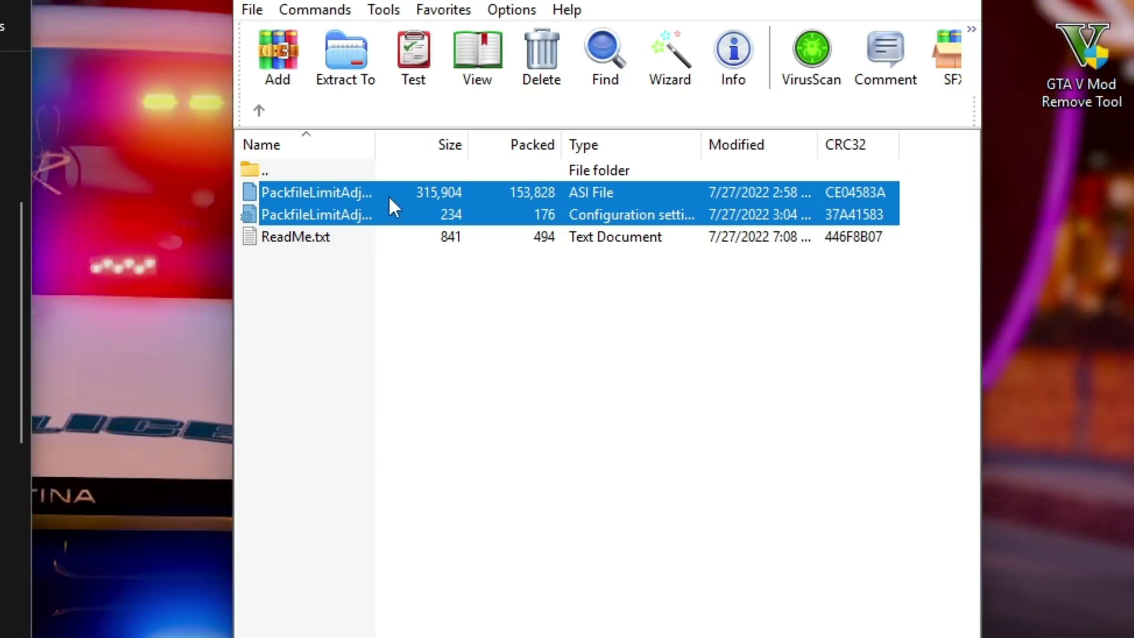
drag(388, 194, 0, 637)
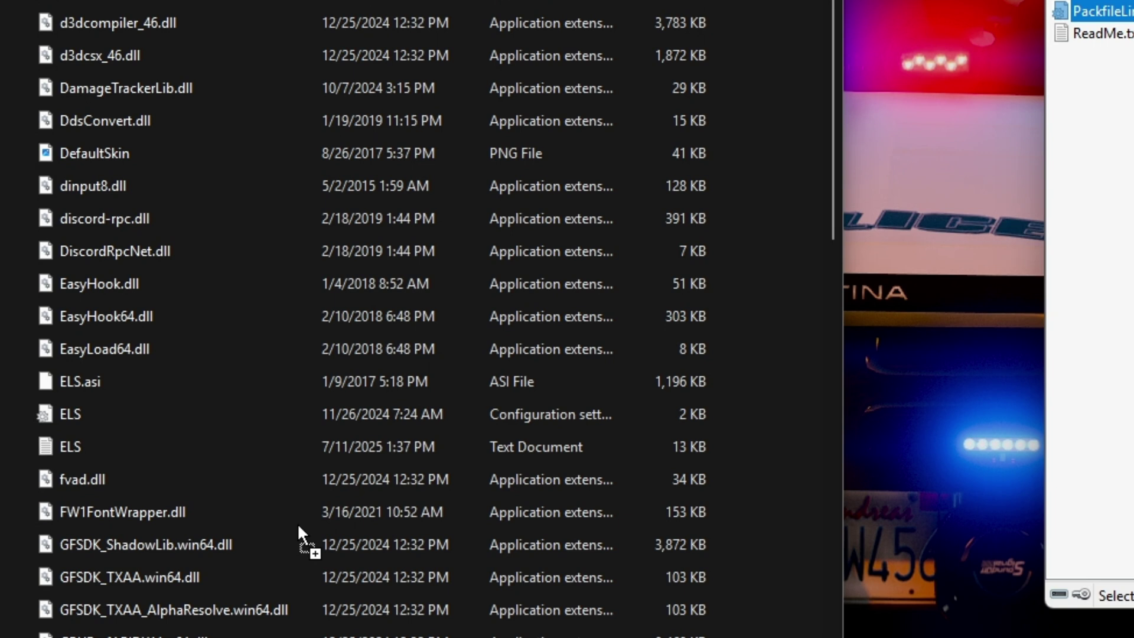
drag(297, 523, 296, 522)
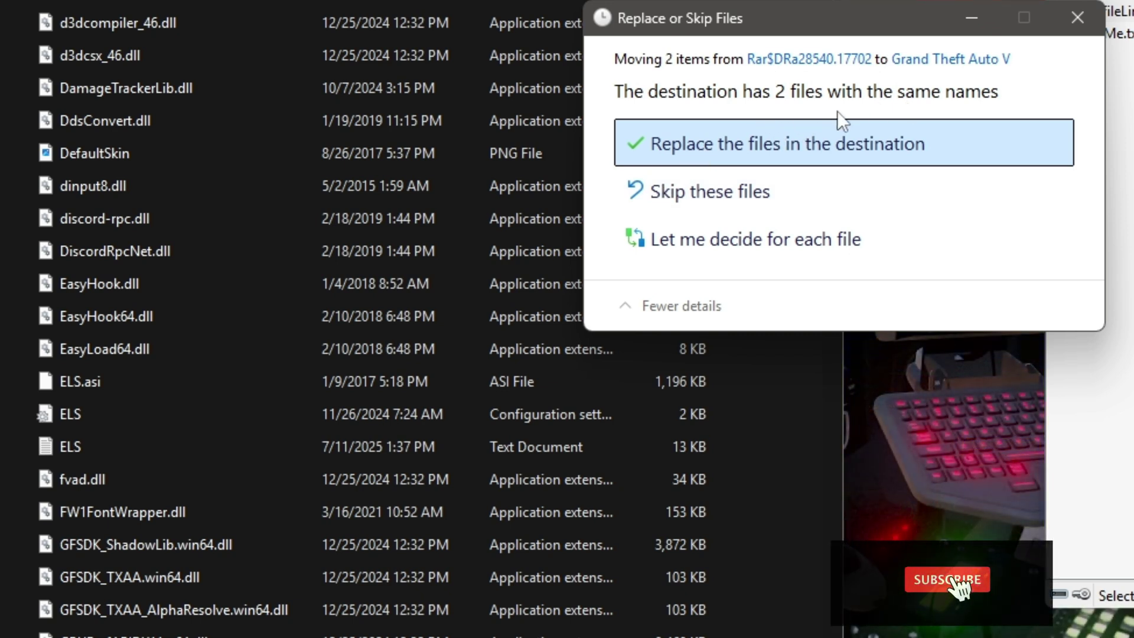
click(845, 142)
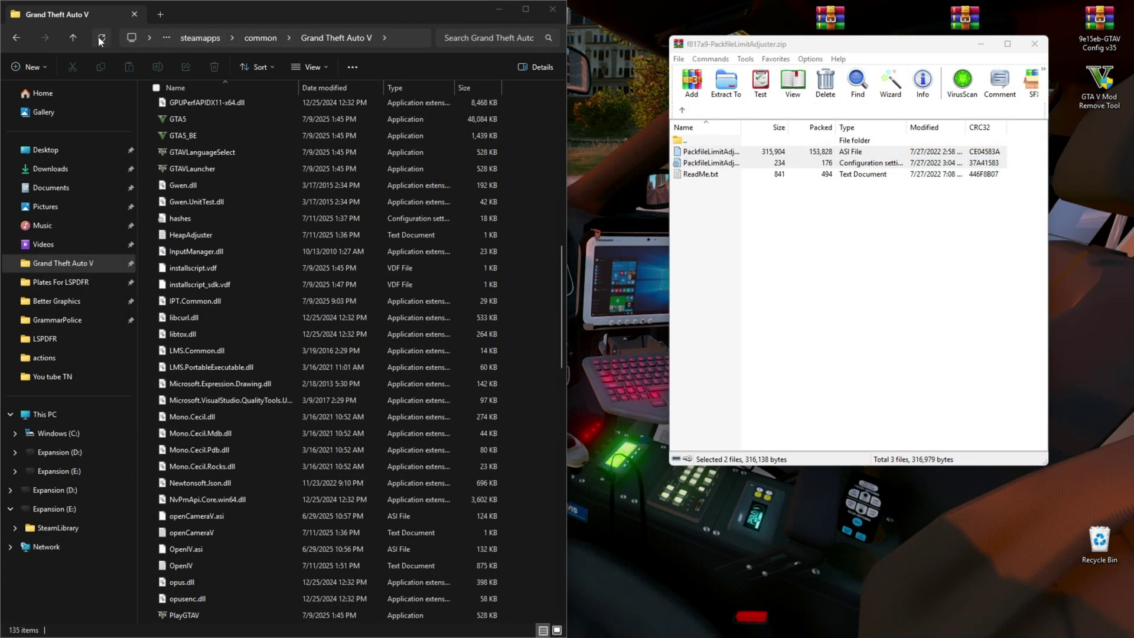
Step: Refresh the Grand Theft Auto V folder and close it along with the PackfileLimitAdjuster archive
click(101, 39)
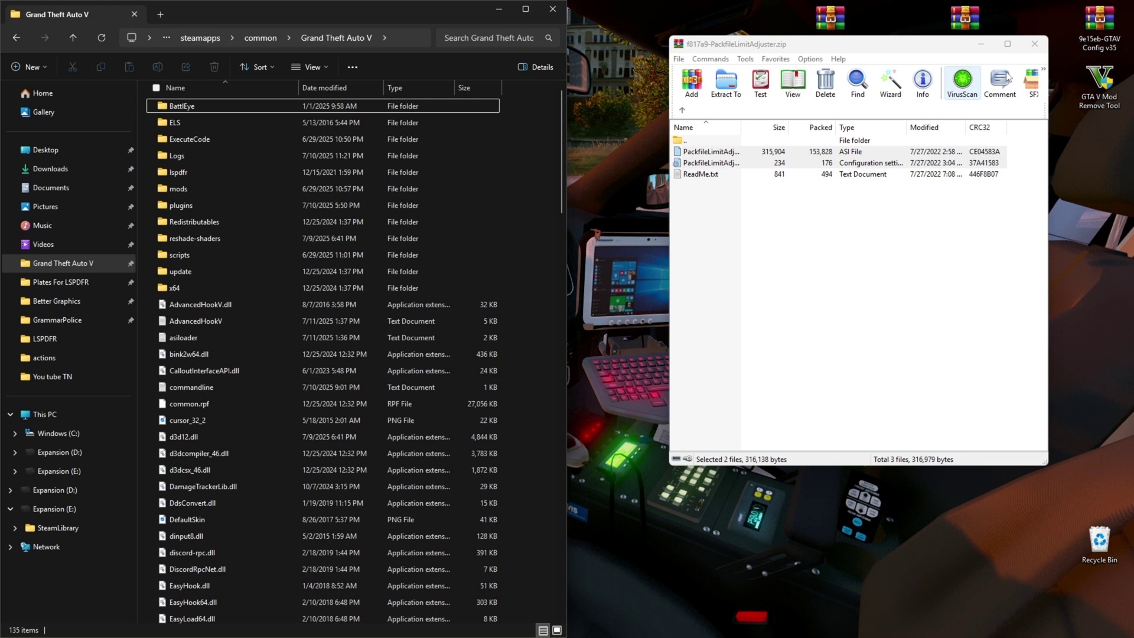
click(1034, 51)
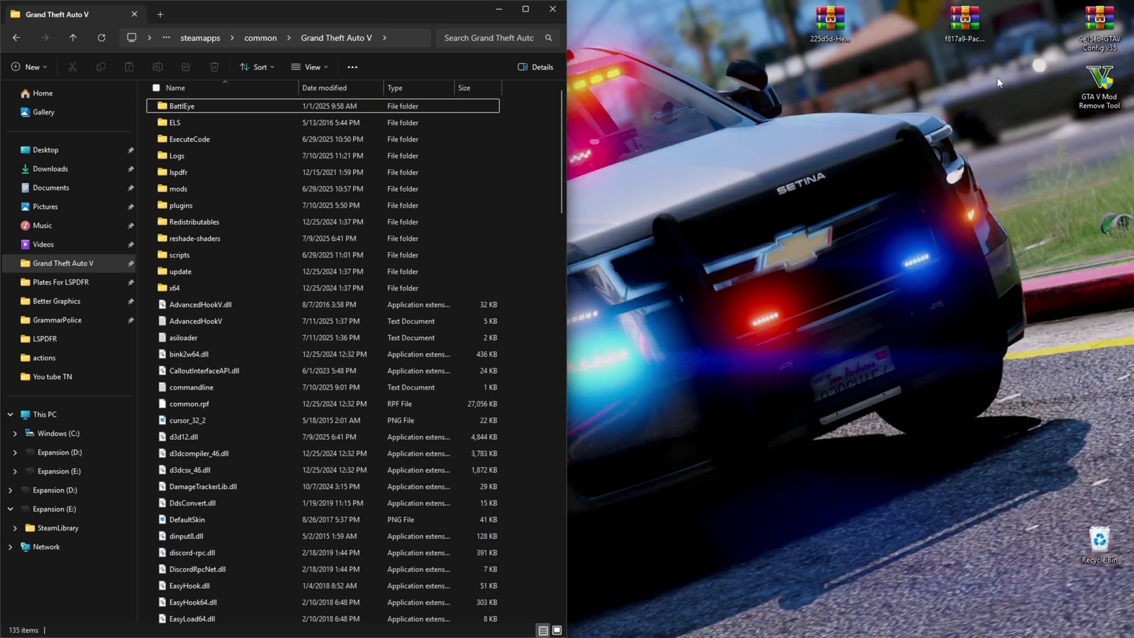
click(547, 13)
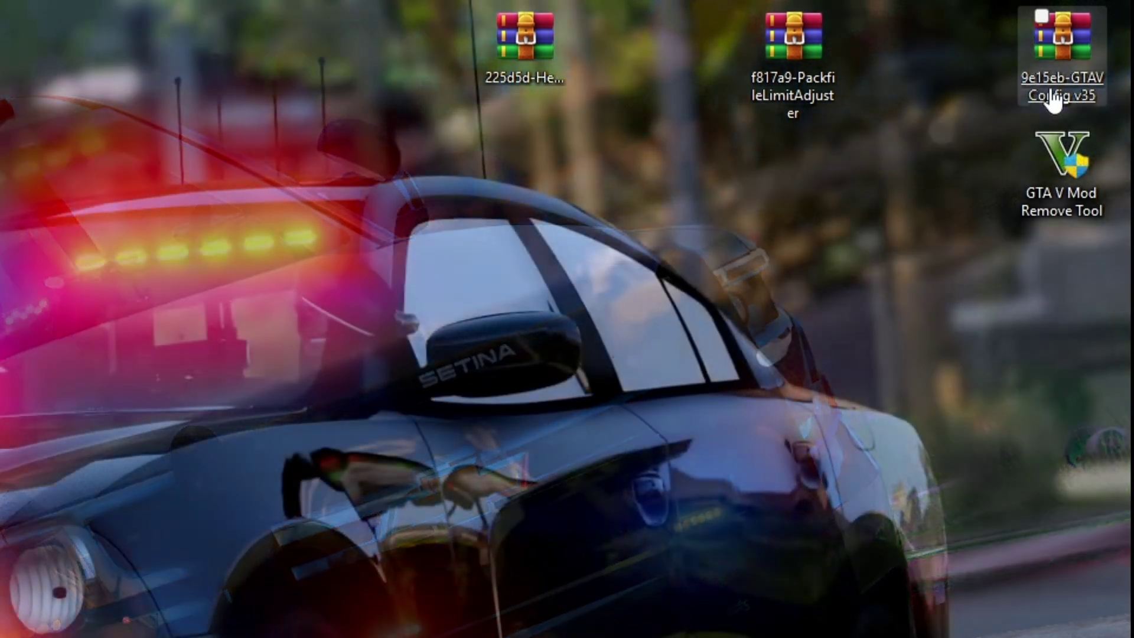
Step: Open the 9e15eb-GTAV Config v35 archive, switch to OpenIV and arrange both windows side by side
click(1052, 96)
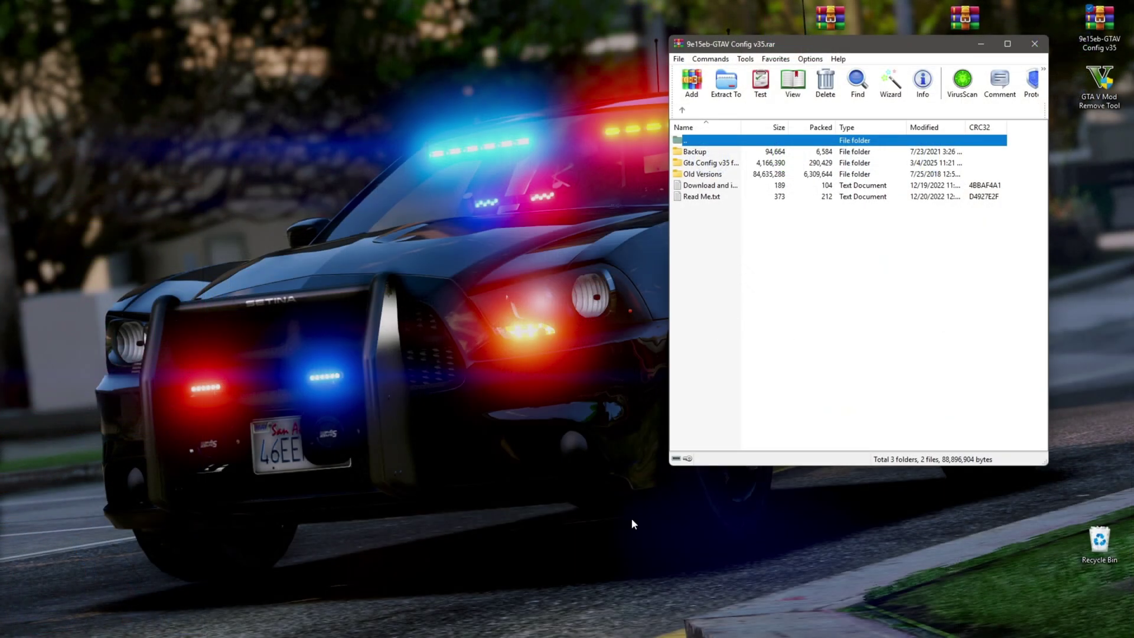
mouse_move(556, 632)
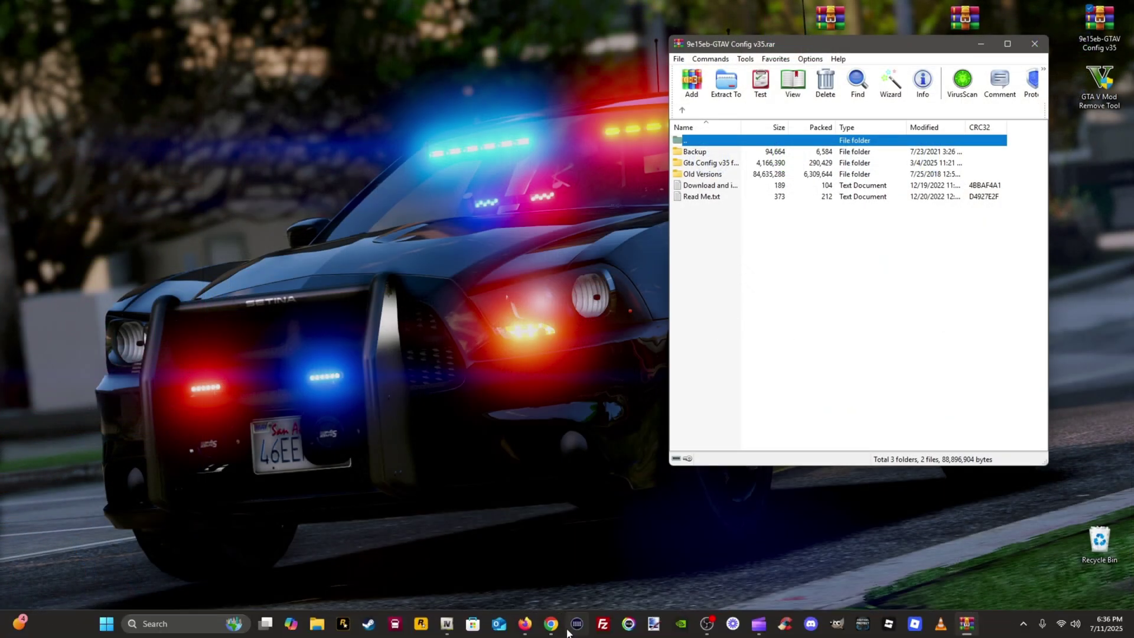
click(447, 623)
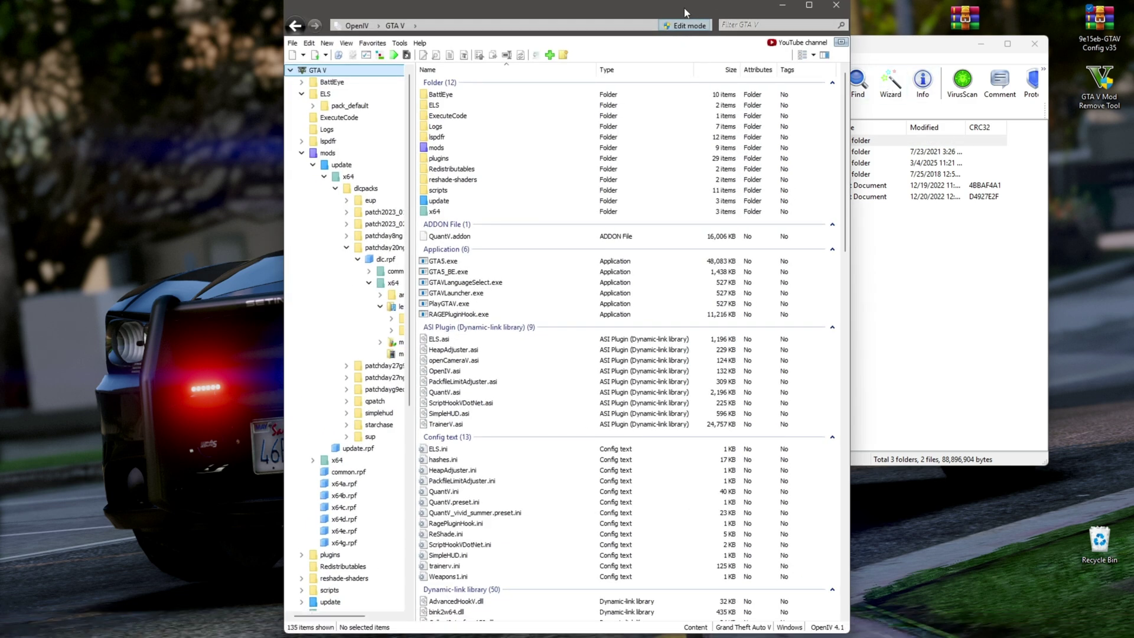
drag(685, 12, 362, 70)
click(761, 287)
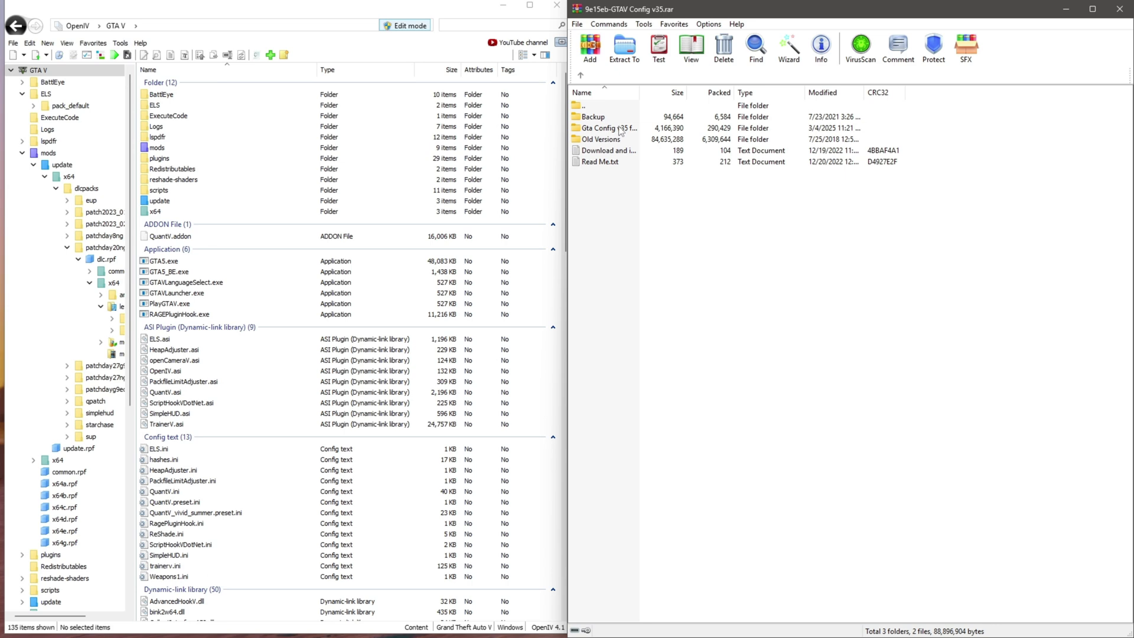
Step: In OpenIV, browse to mods > update > update.rpf > common > data and select gameconfig.xml
click(273, 13)
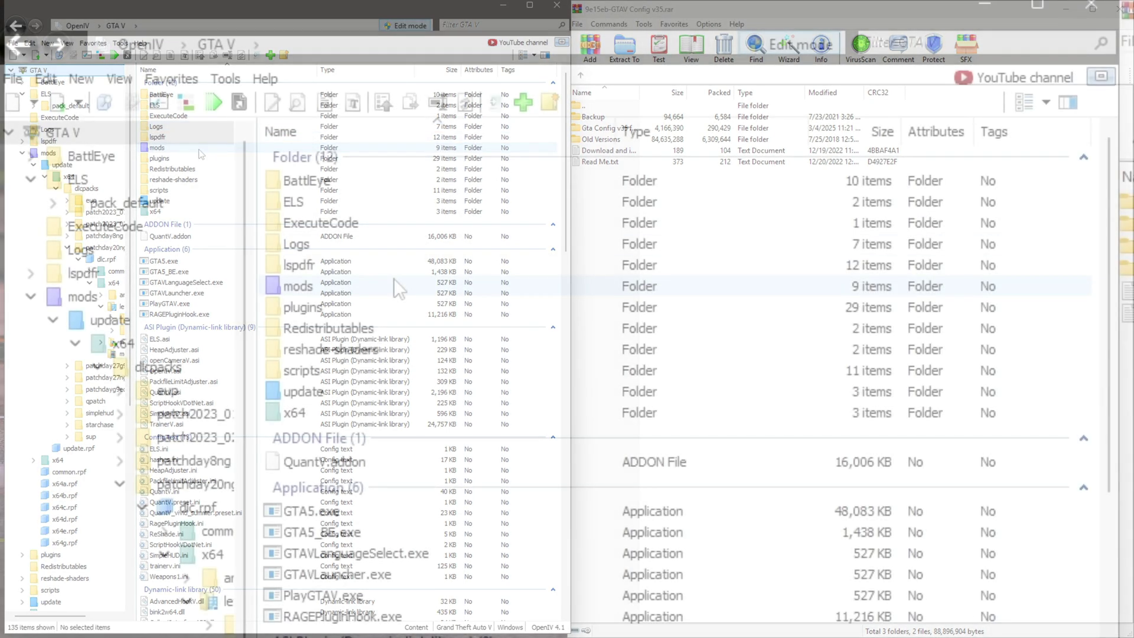
double_click(395, 282)
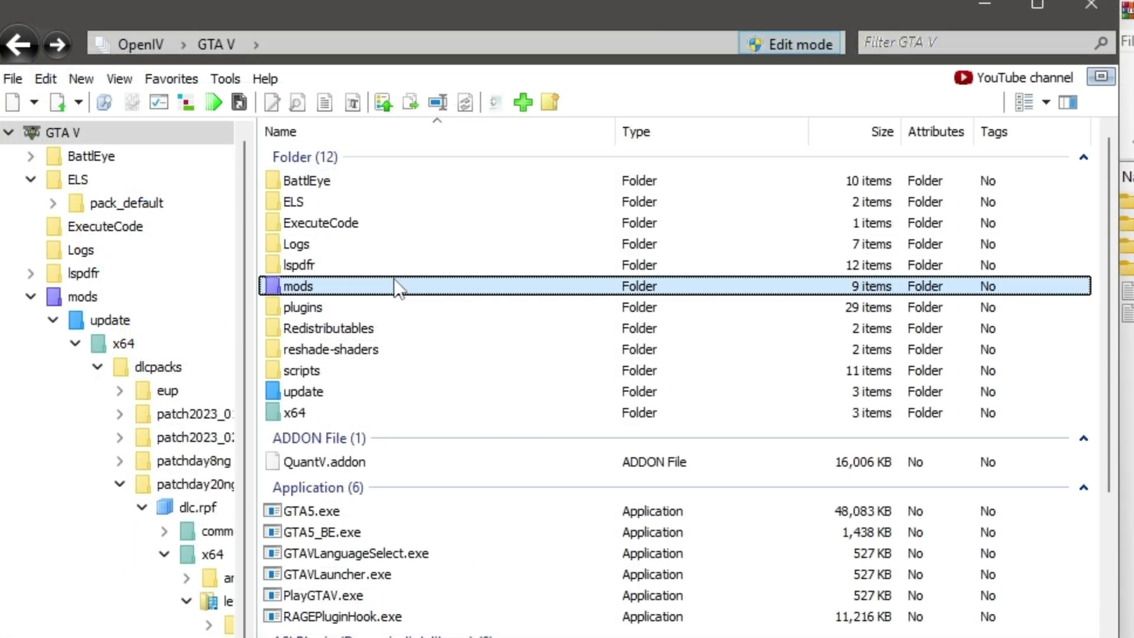
double_click(335, 183)
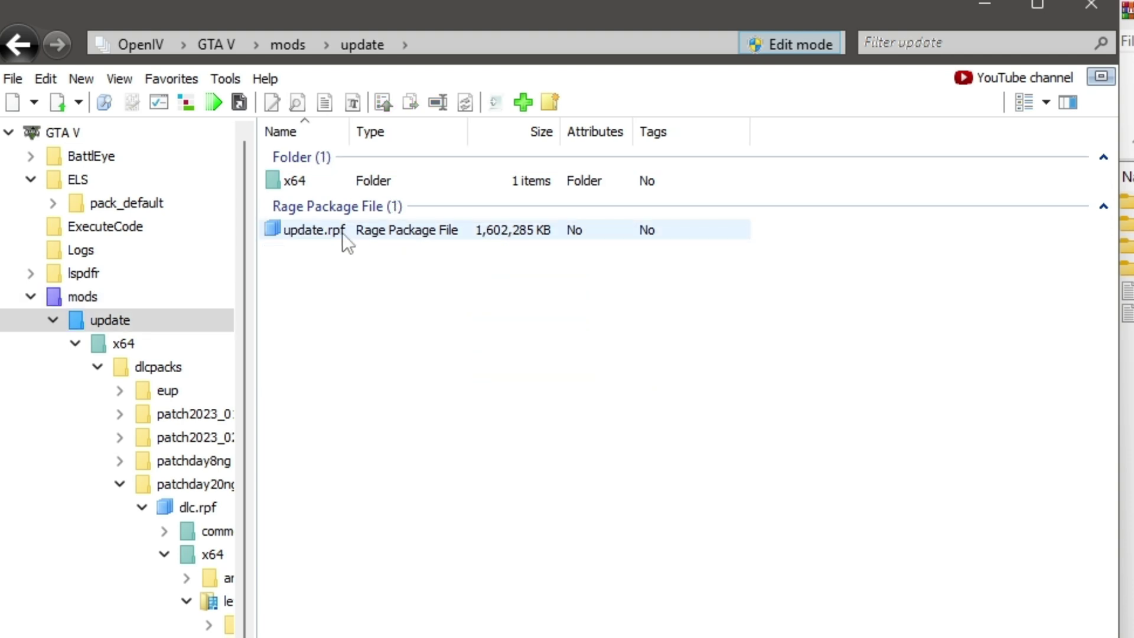
double_click(342, 233)
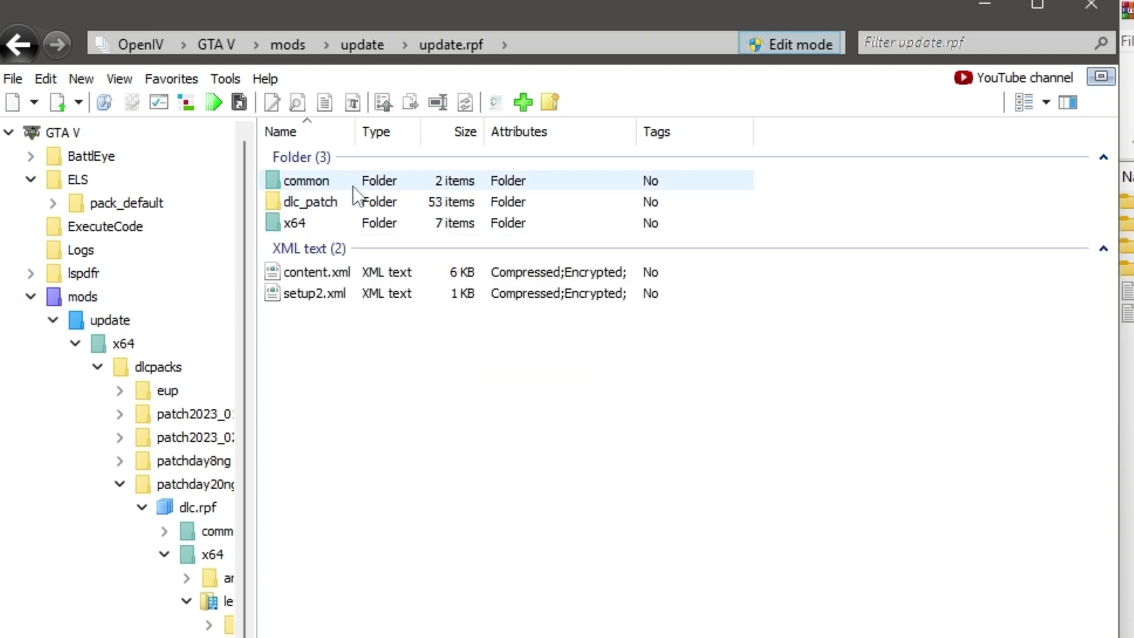
double_click(355, 185)
double_click(353, 183)
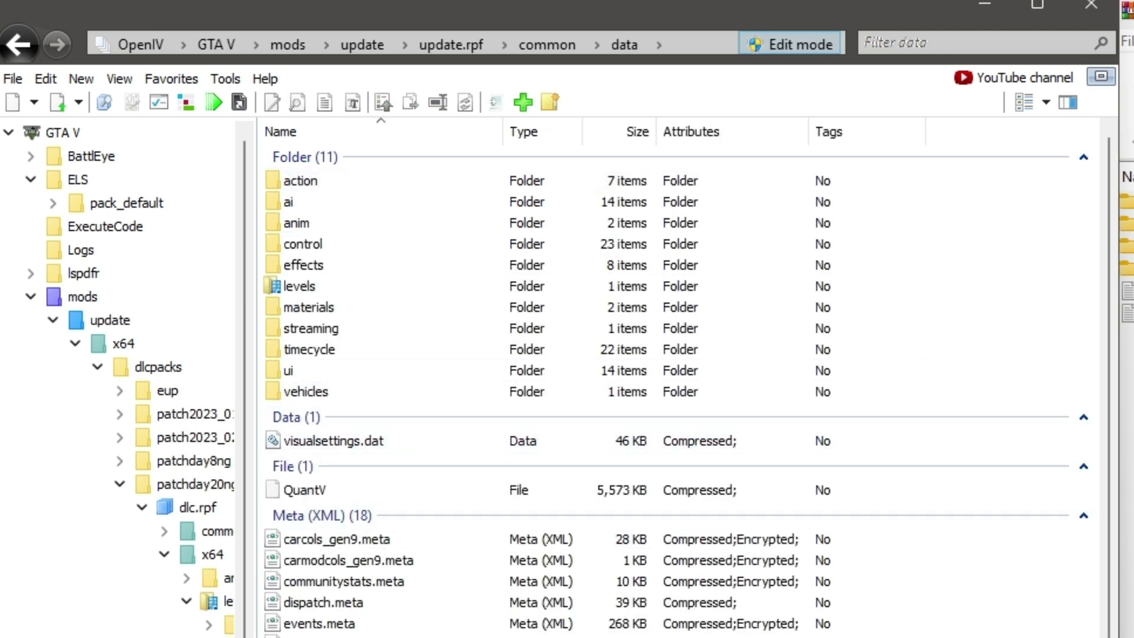
scroll(446, 598, down, 2)
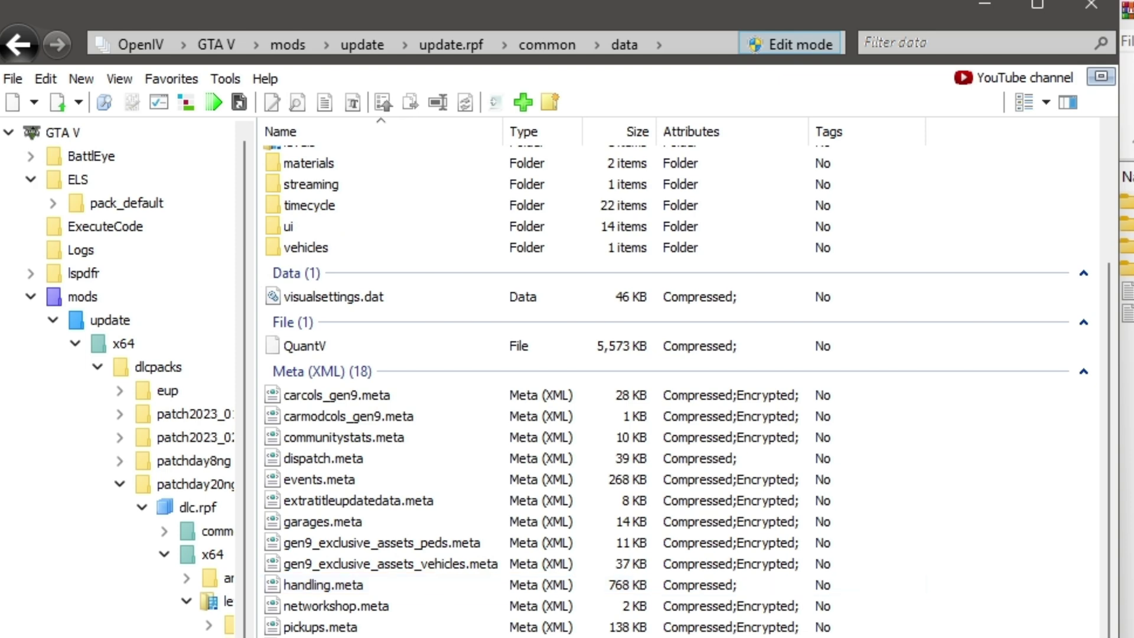
click(352, 488)
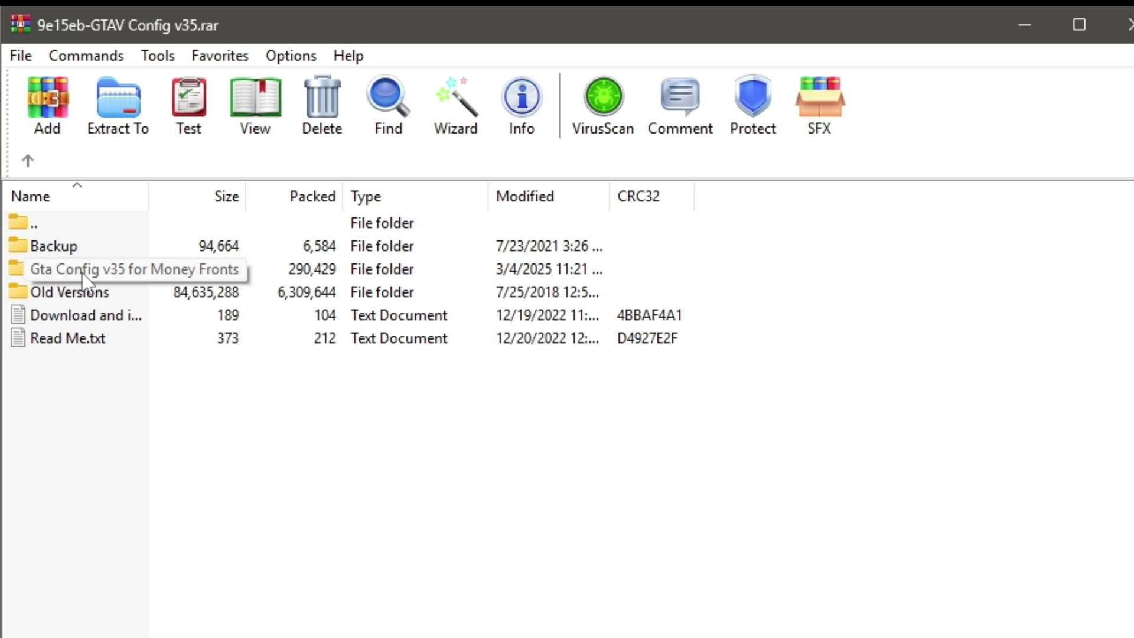
Step: In the config archive, browse through Gta Config v35 for Money Fronts and For More Mods into the Stock Traffic folder
double_click(83, 270)
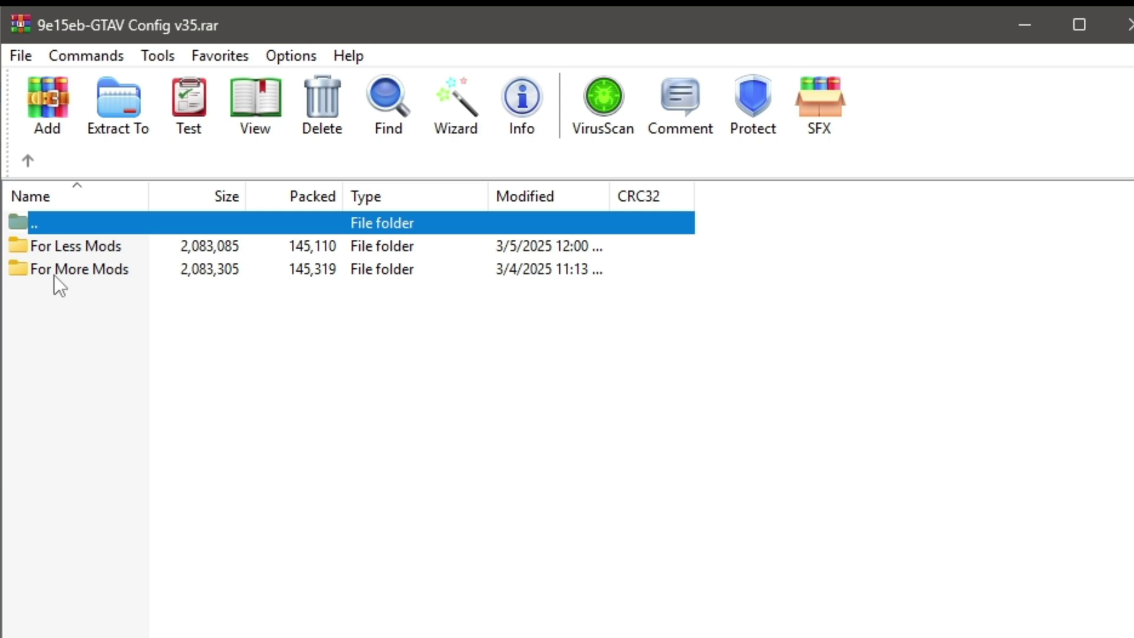
double_click(54, 274)
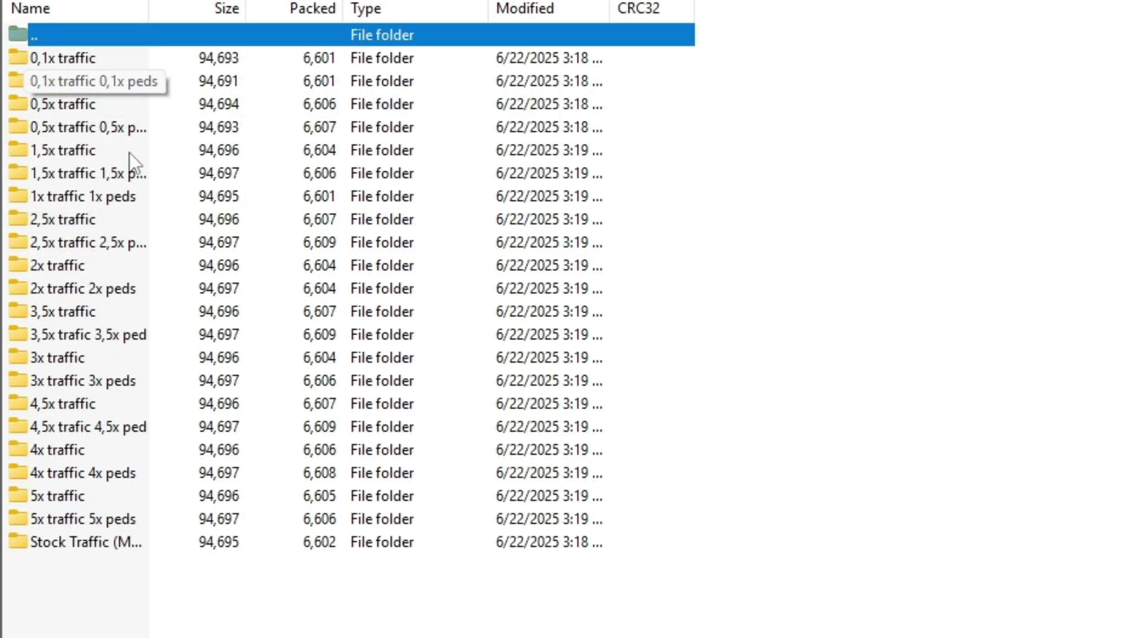
click(73, 547)
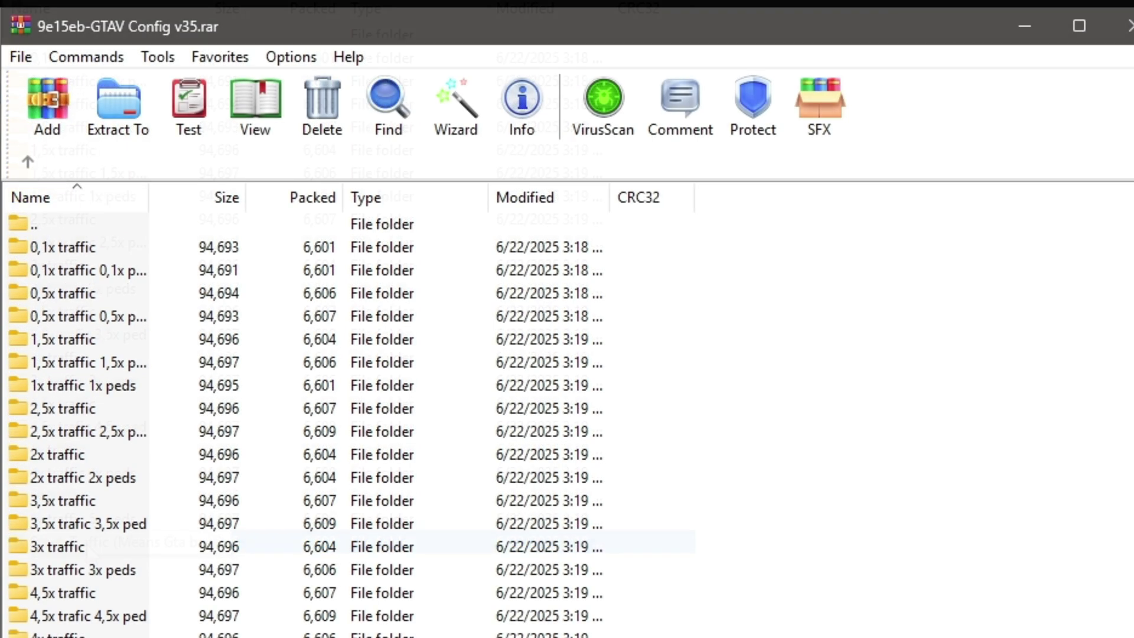
double_click(87, 544)
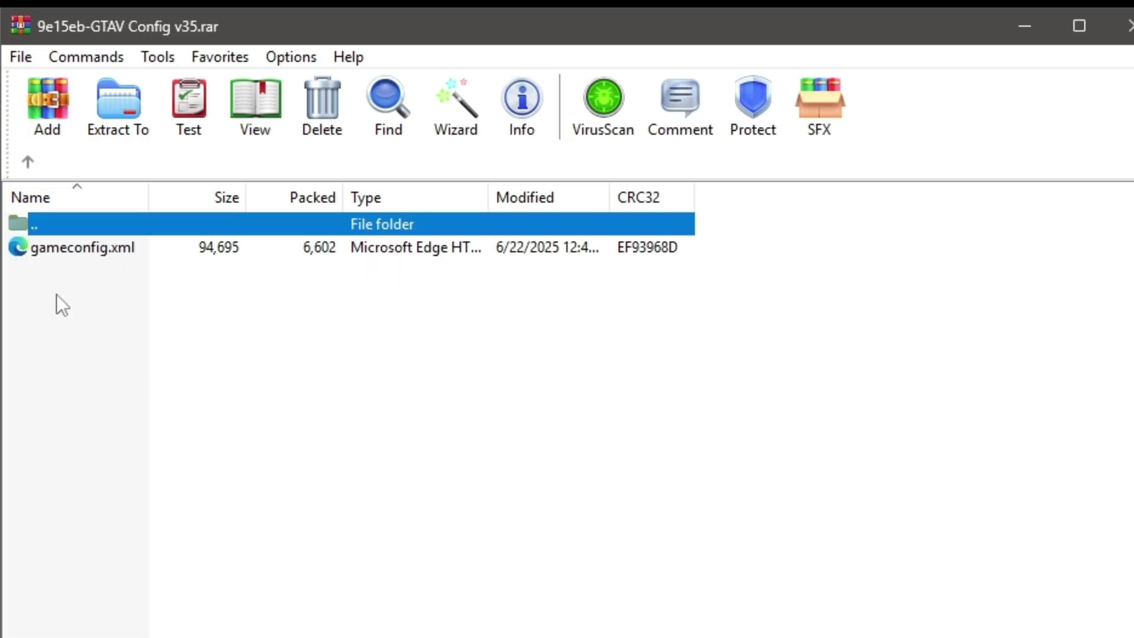
Step: Copy gameconfig.xml from the archive into the open data folder of update.rpf in OpenIV, replacing the existing file
click(80, 248)
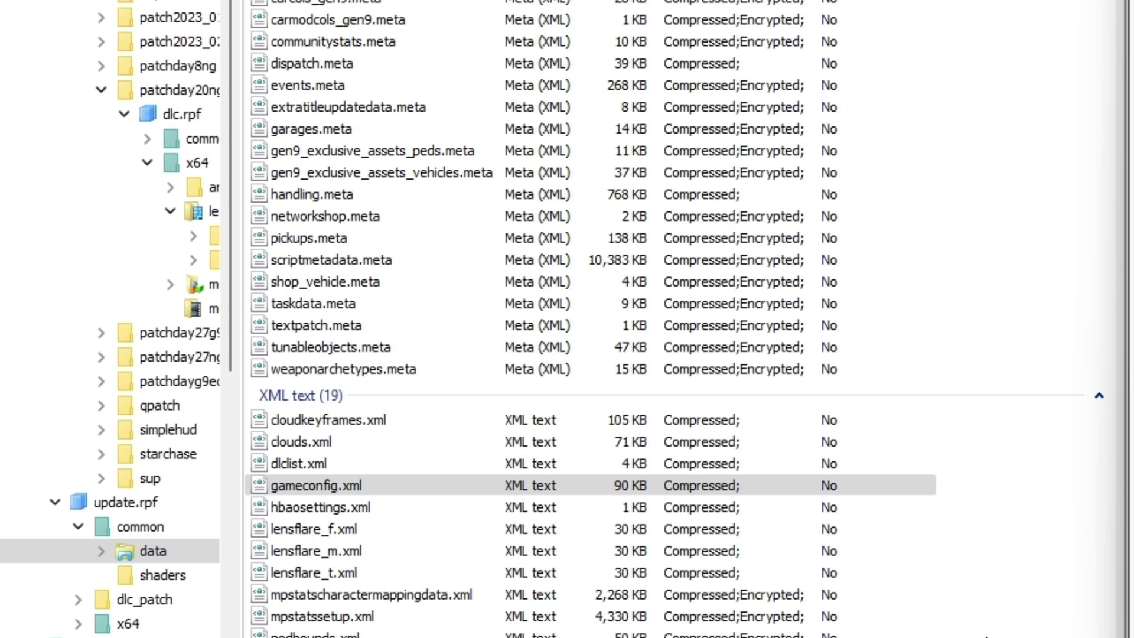
drag(986, 635, 998, 478)
drag(998, 477, 999, 477)
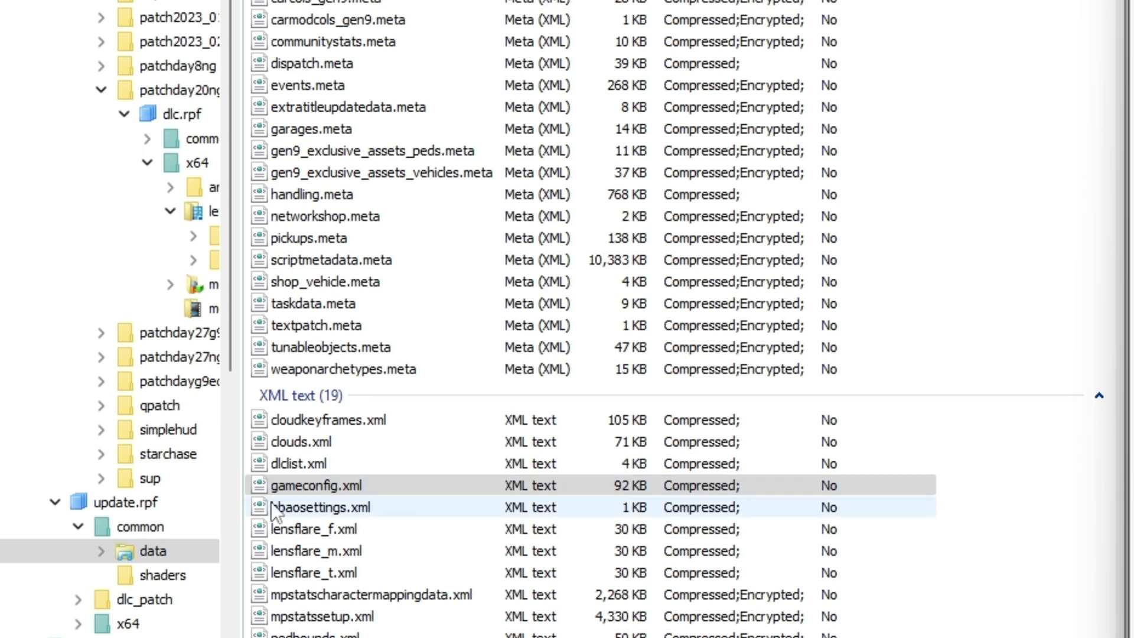
click(564, 489)
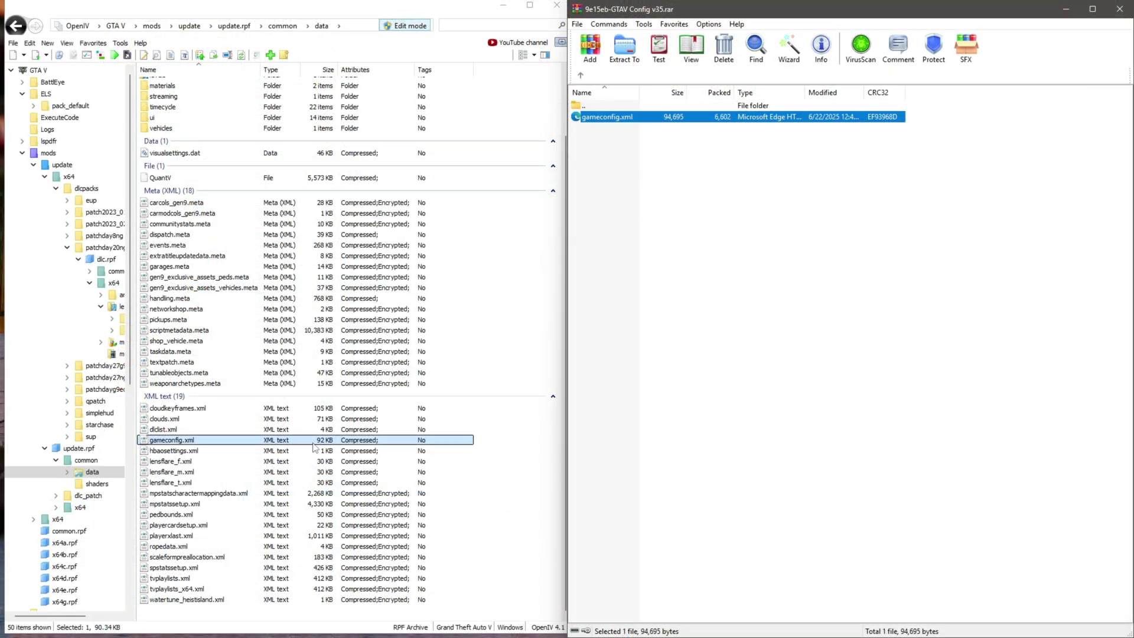
Step: Close OpenIV and the GTAV Config v35 archive
click(555, 5)
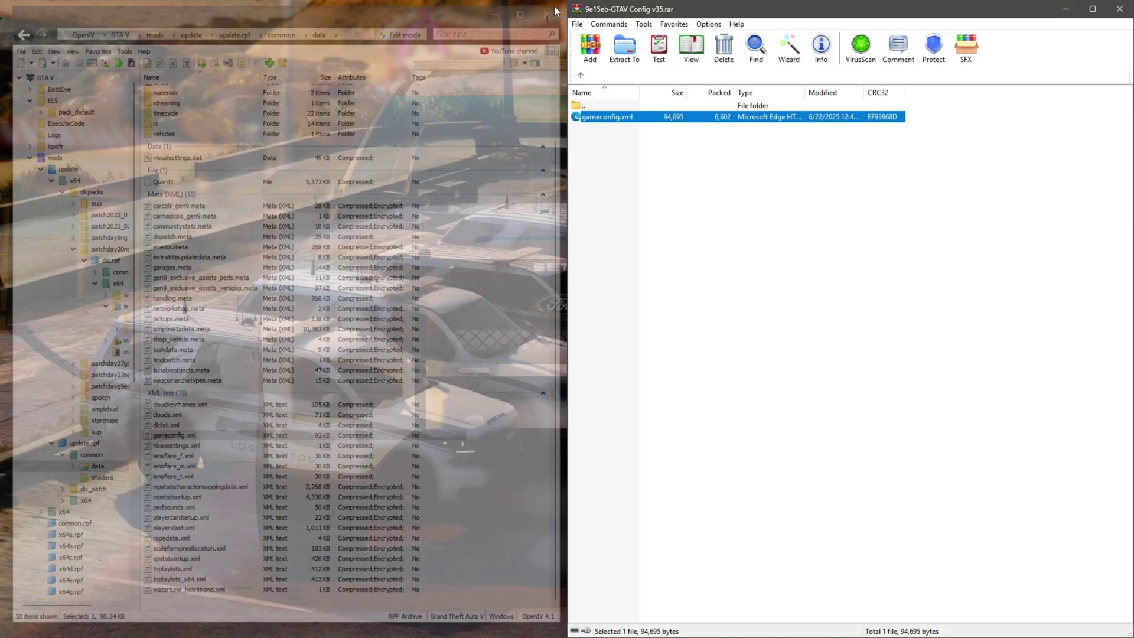
click(1120, 9)
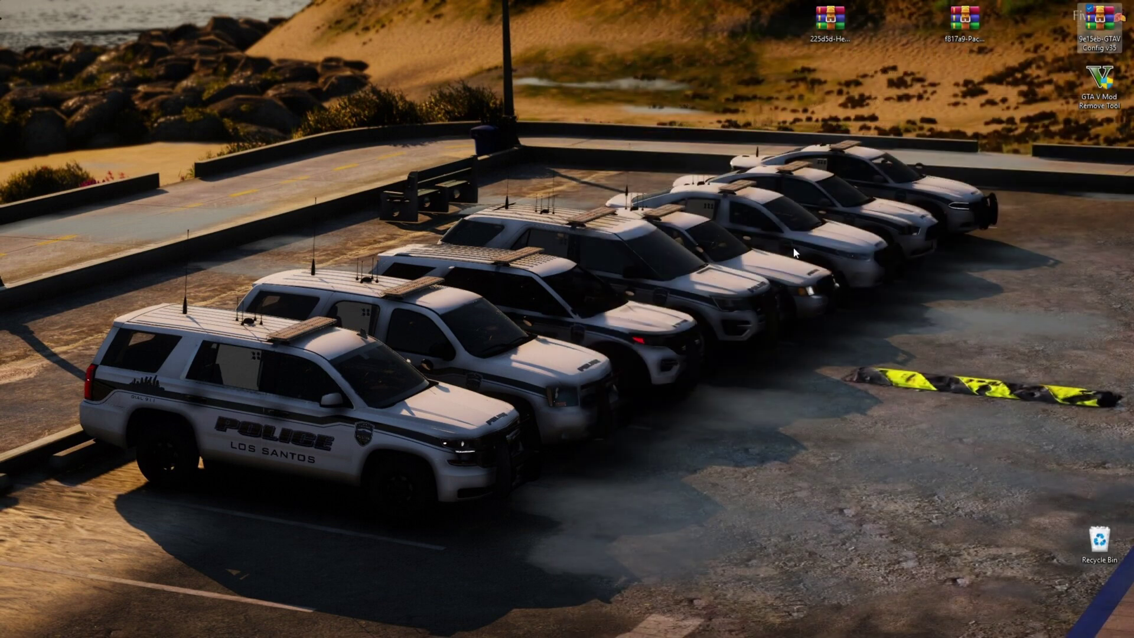